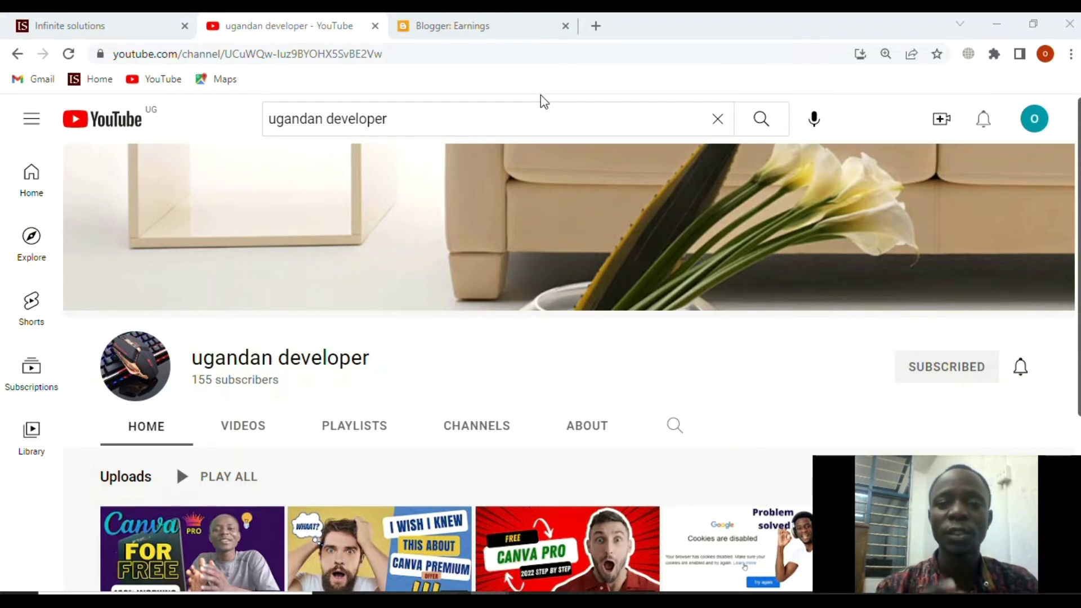
Step: Scroll back to the top of the Infinite Solutions blog, then open a blank browser tab
{"action": "left_click", "coordinate": [126, 22]}
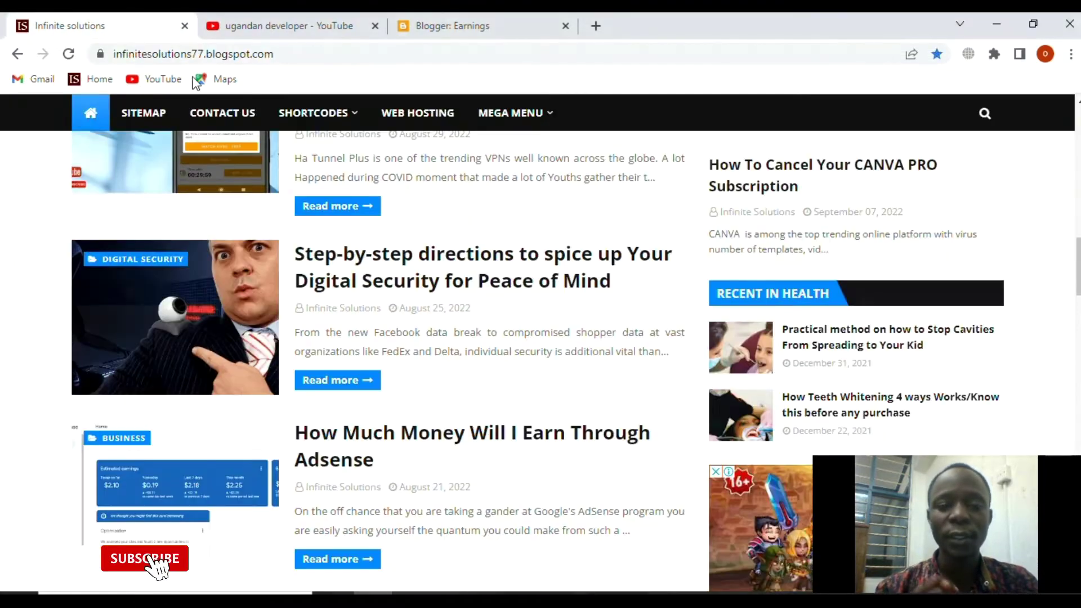
{"action": "scroll", "coordinate": [473, 284], "scroll_direction": "up", "scroll_amount": 5}
{"action": "scroll", "coordinate": [470, 279], "scroll_direction": "up", "scroll_amount": 10}
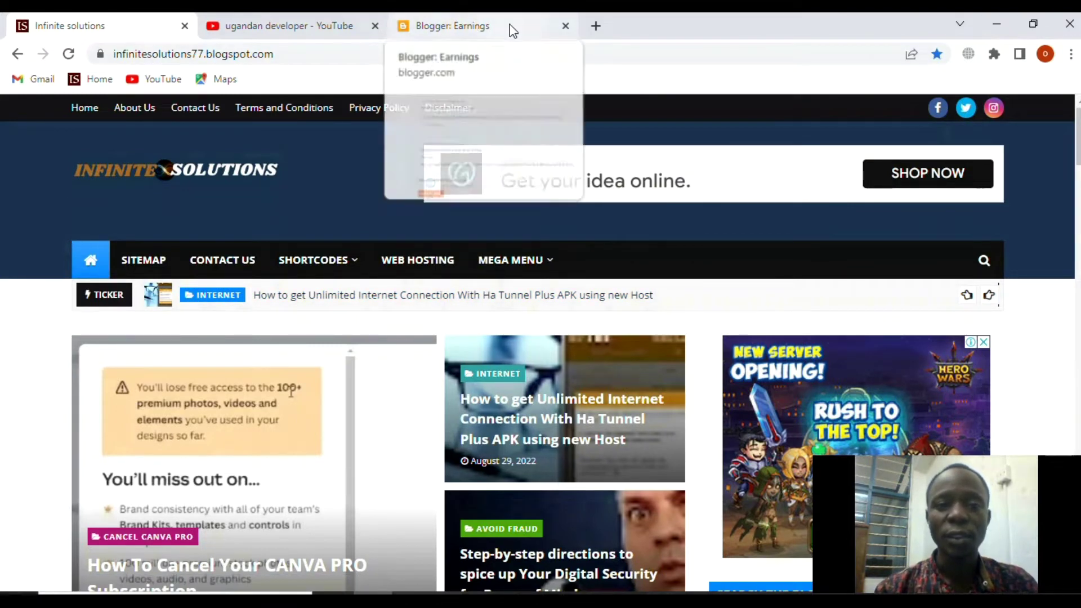
{"action": "left_click", "coordinate": [595, 25]}
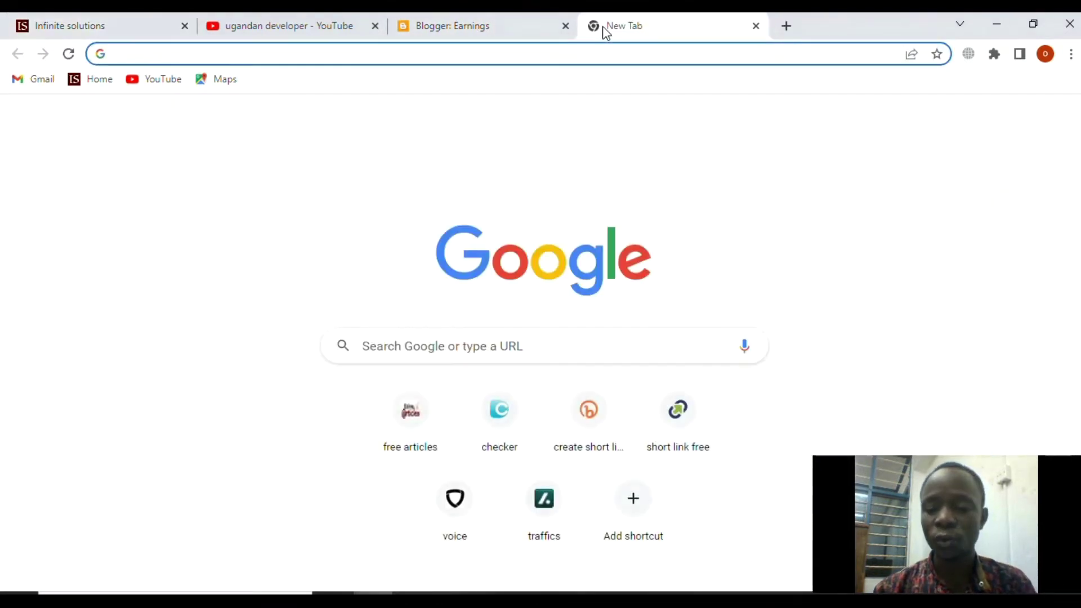
Step: Load create.wa.link in the new tab
{"action": "type", "text": "create"}
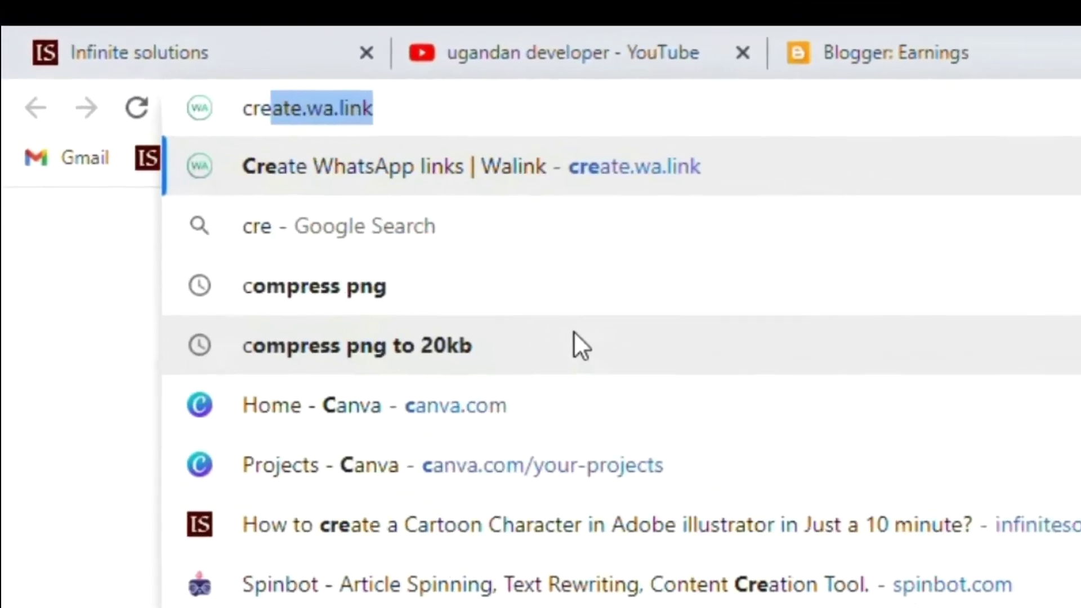
{"action": "type", "text": "."}
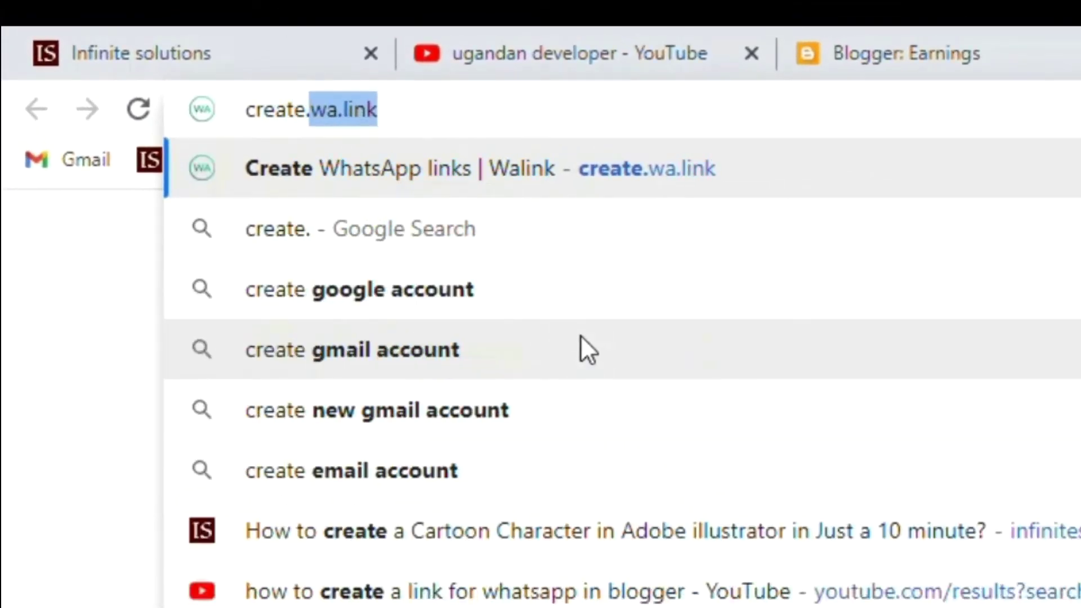
{"action": "type", "text": "wa.link"}
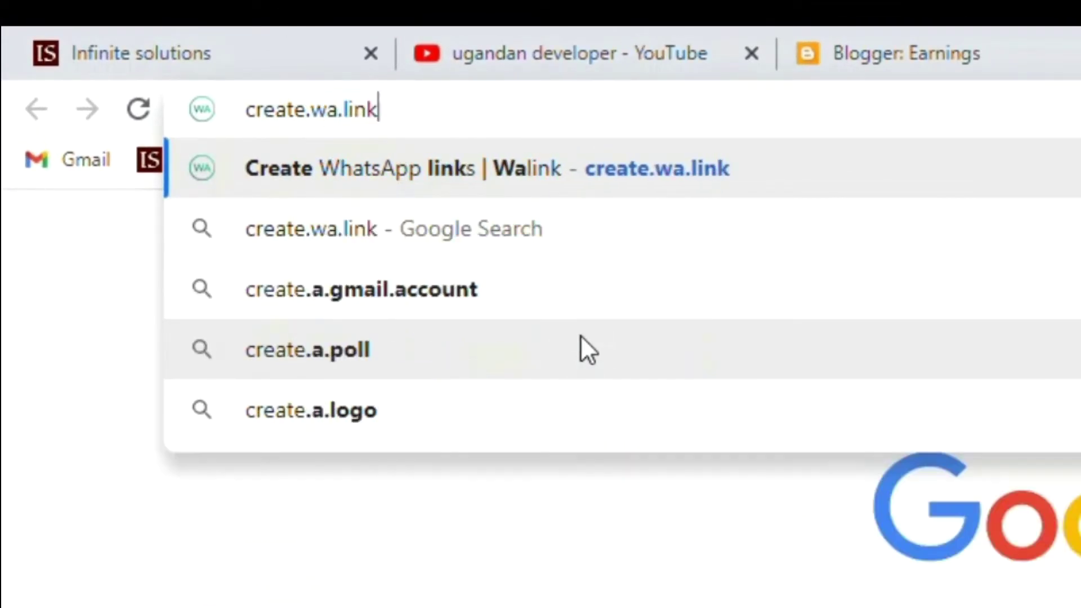
{"action": "key", "text": "Return"}
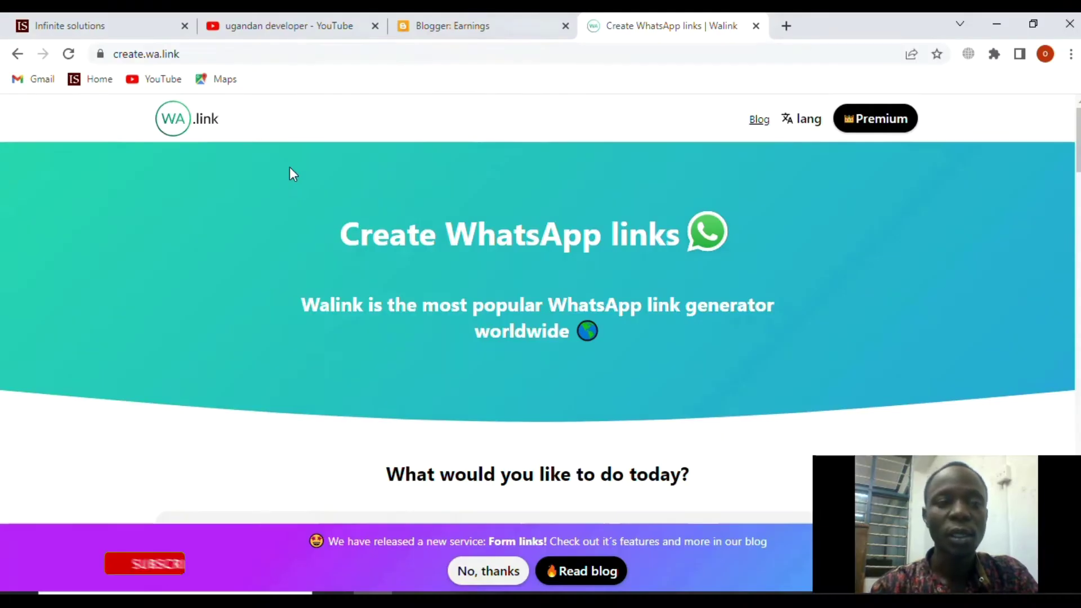
{"action": "scroll", "coordinate": [290, 173], "scroll_direction": "down", "scroll_amount": 1}
{"action": "scroll", "coordinate": [291, 166], "scroll_direction": "down", "scroll_amount": 8}
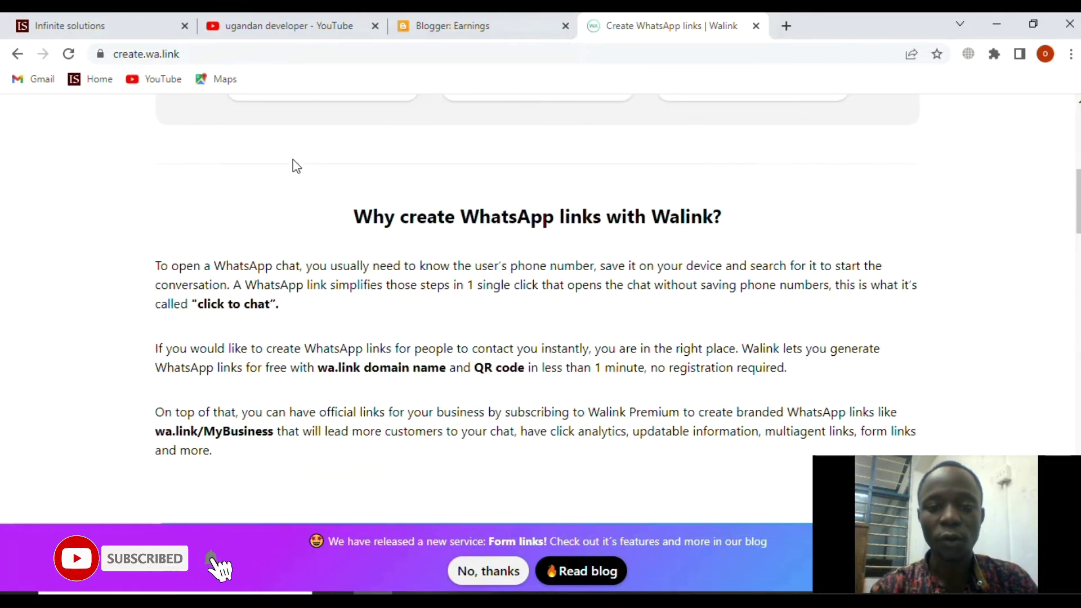
{"action": "scroll", "coordinate": [300, 193], "scroll_direction": "up", "scroll_amount": 6}
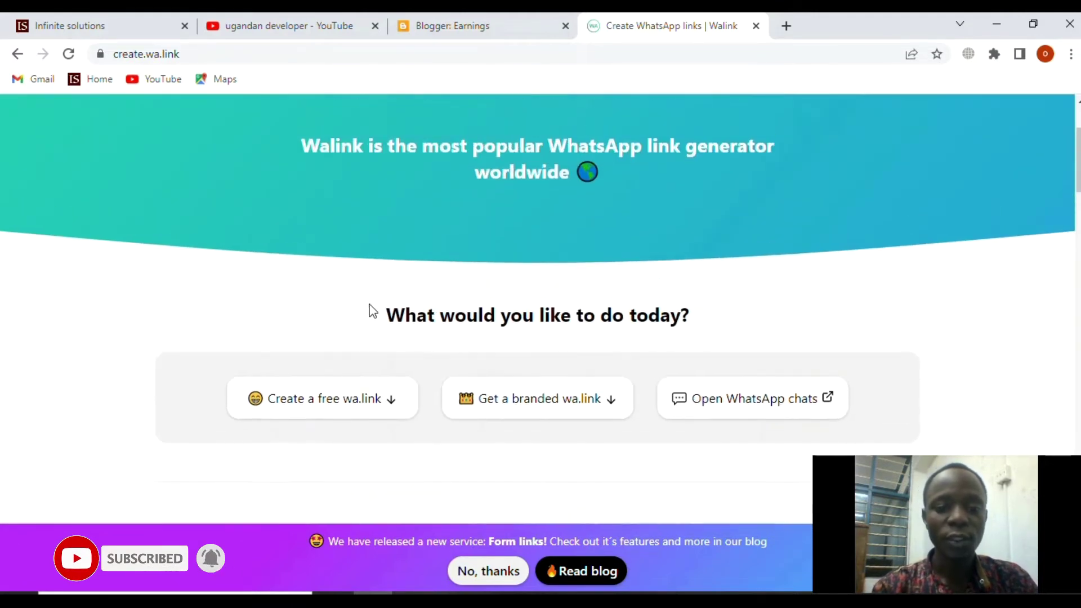
{"action": "left_click_drag", "start_coordinate": [382, 314], "coordinate": [724, 330]}
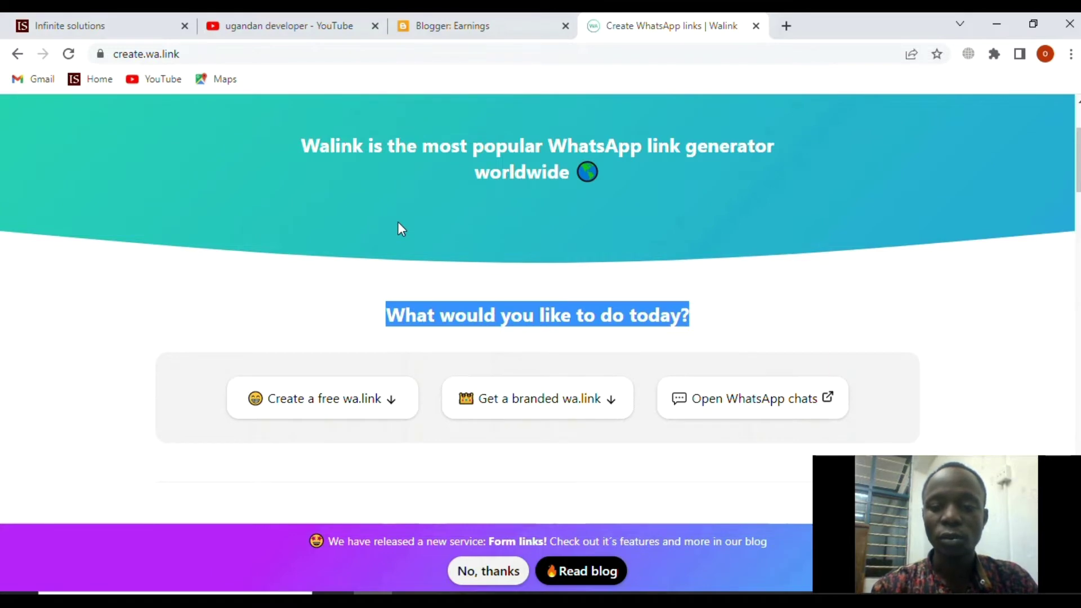
{"action": "scroll", "coordinate": [398, 228], "scroll_direction": "down", "scroll_amount": 2}
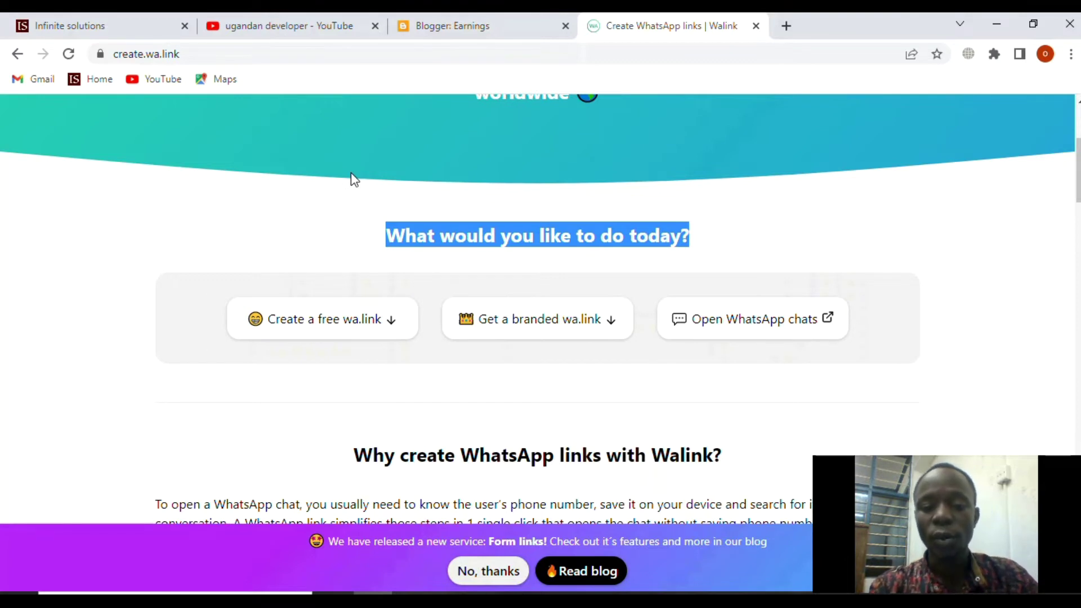
{"action": "mouse_move", "coordinate": [508, 331]}
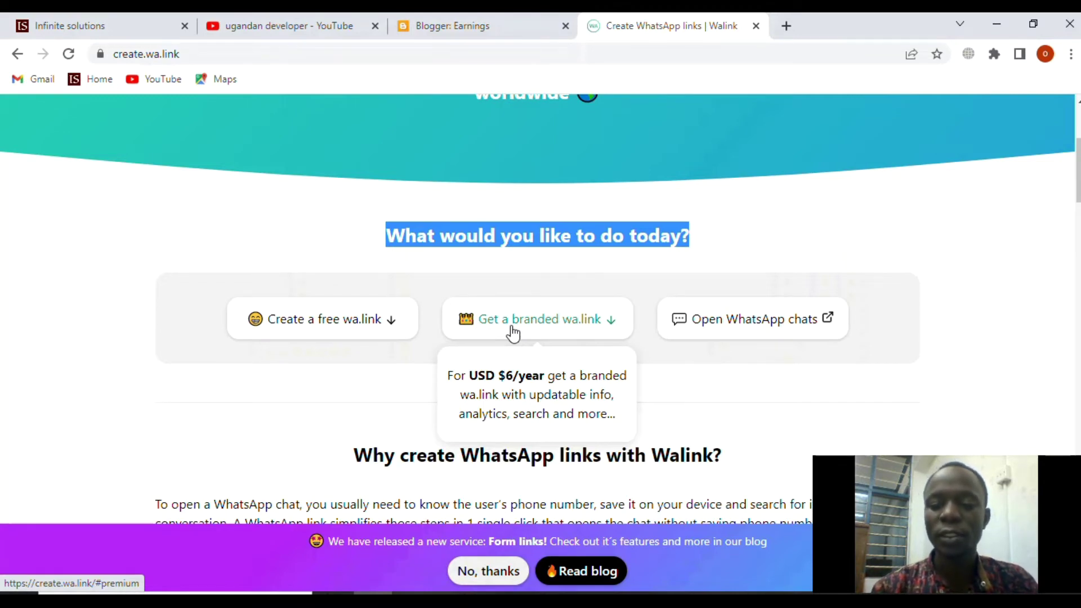
{"action": "left_click", "coordinate": [330, 267]}
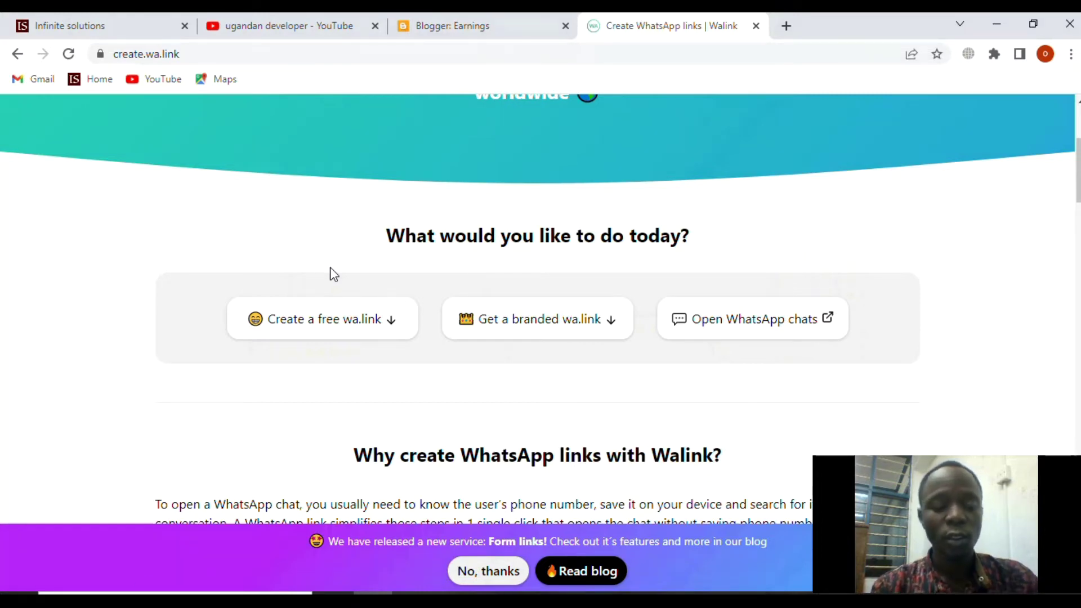
{"action": "left_click", "coordinate": [382, 328]}
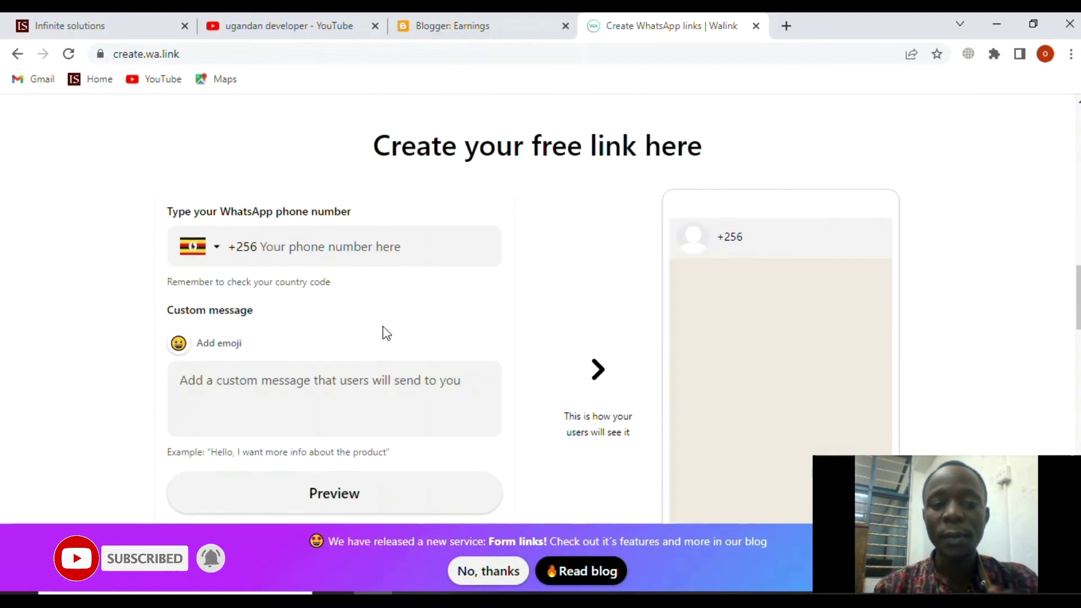
Step: Enter the WhatsApp phone number after the +256 Uganda country code
{"action": "left_click", "coordinate": [262, 248]}
{"action": "left_click_drag", "start_coordinate": [232, 251], "coordinate": [257, 254]}
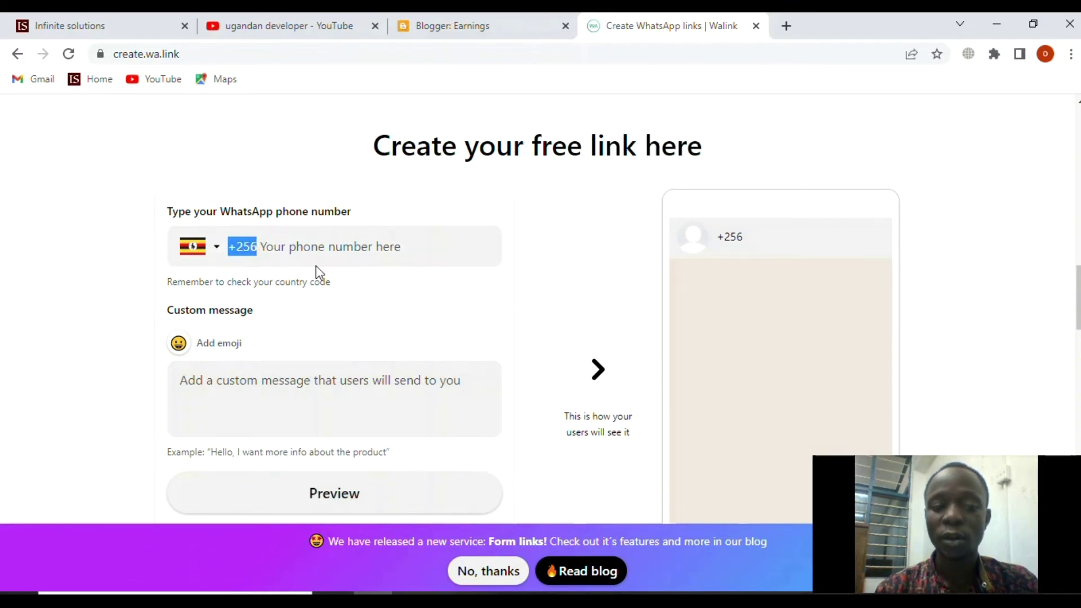
{"action": "left_click", "coordinate": [289, 248]}
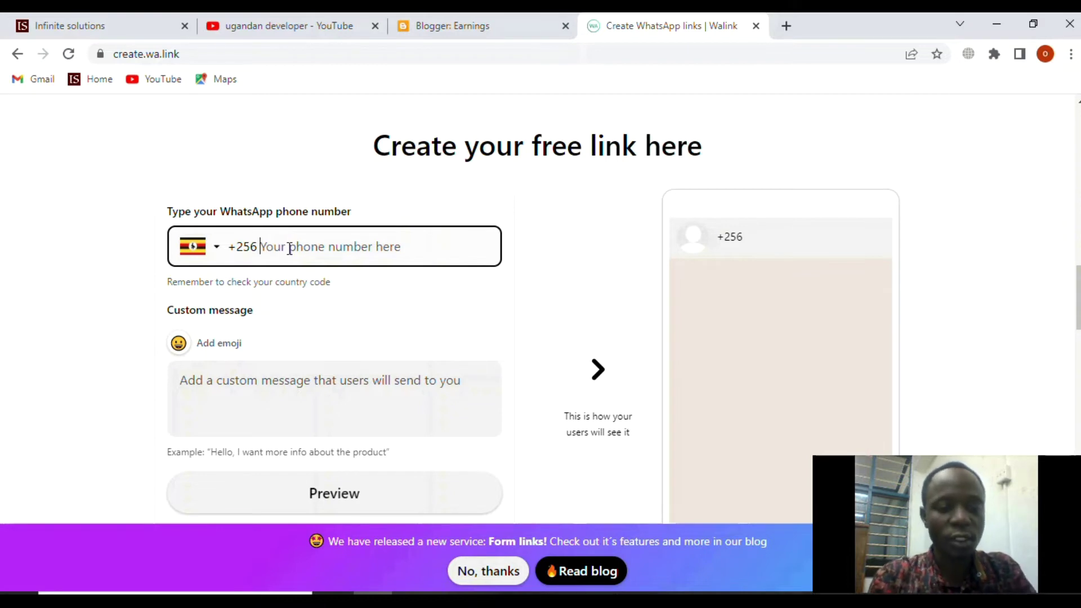
{"action": "type", "text": "77"}
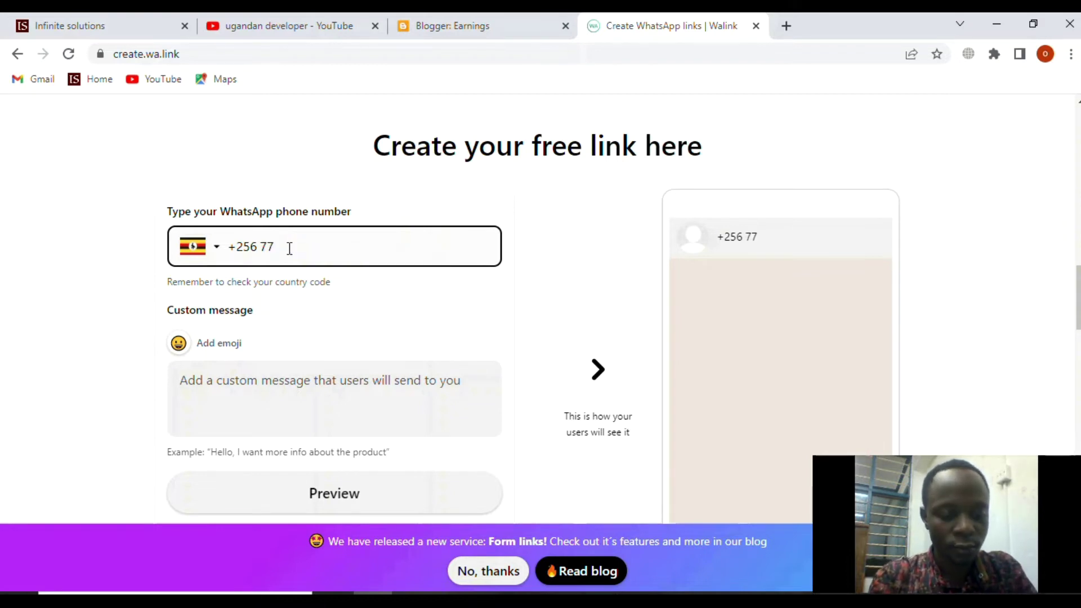
{"action": "type", "text": "51"}
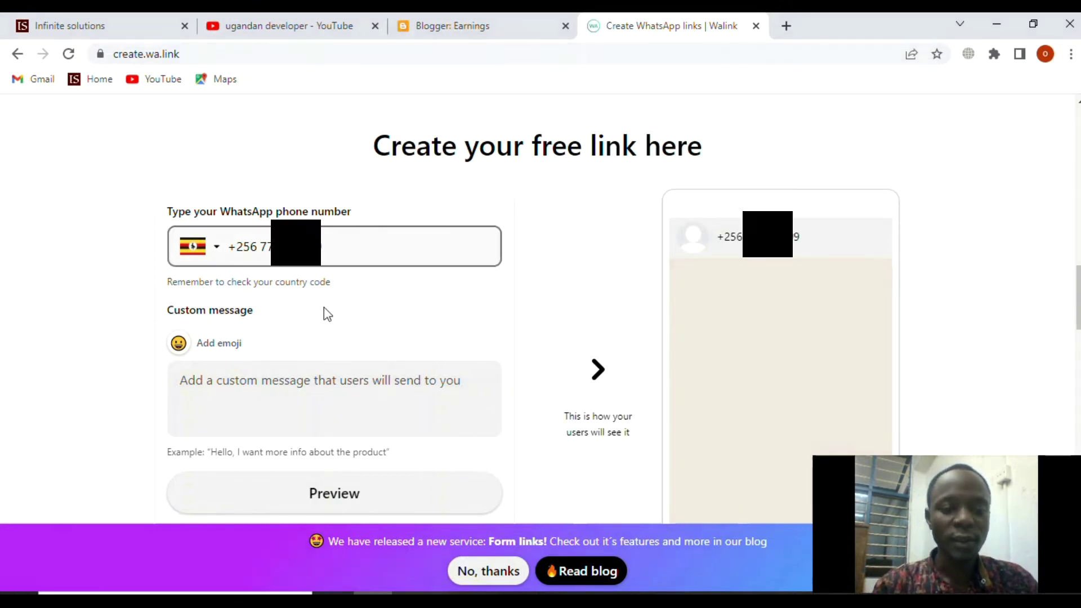
{"action": "scroll", "coordinate": [323, 312], "scroll_direction": "down", "scroll_amount": 3}
Step: Write 'I would like to book a call in regard to my online business' as the custom message
{"action": "left_click", "coordinate": [322, 225]}
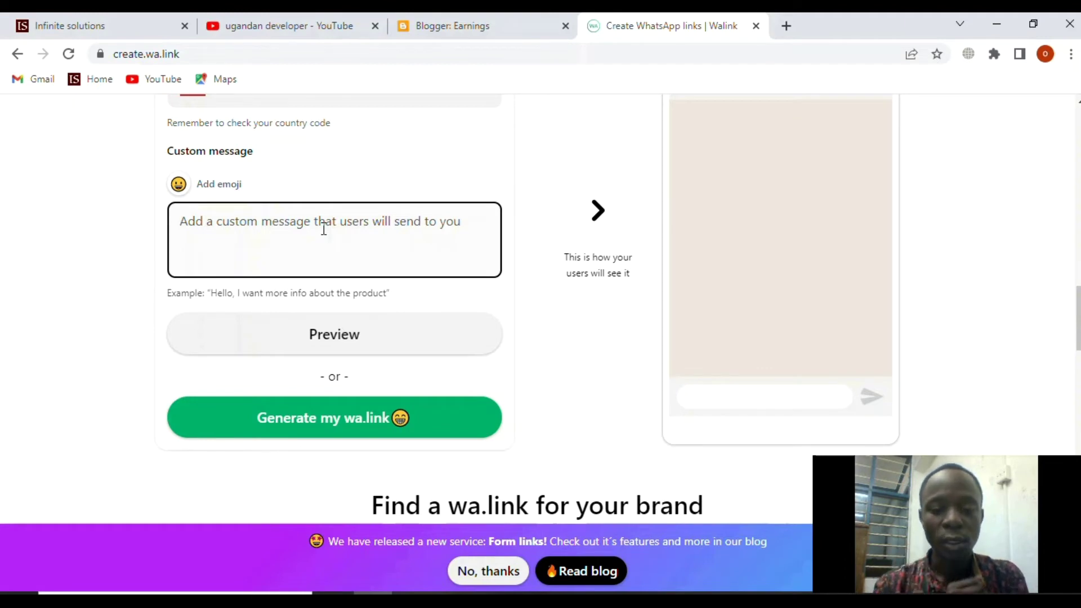
{"action": "type", "text": "I"}
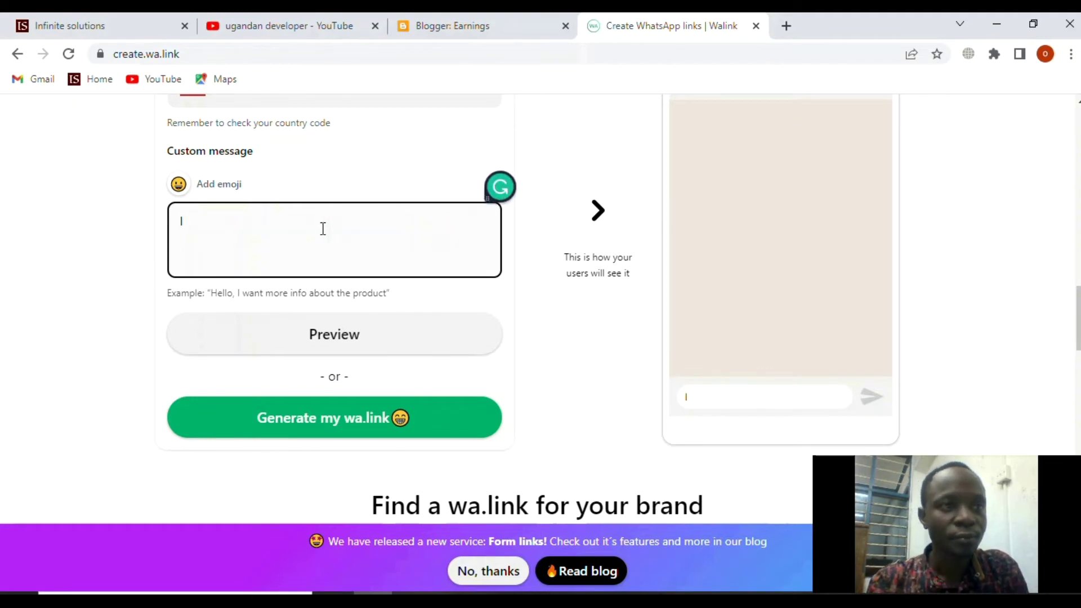
{"action": "type", "text": " would "}
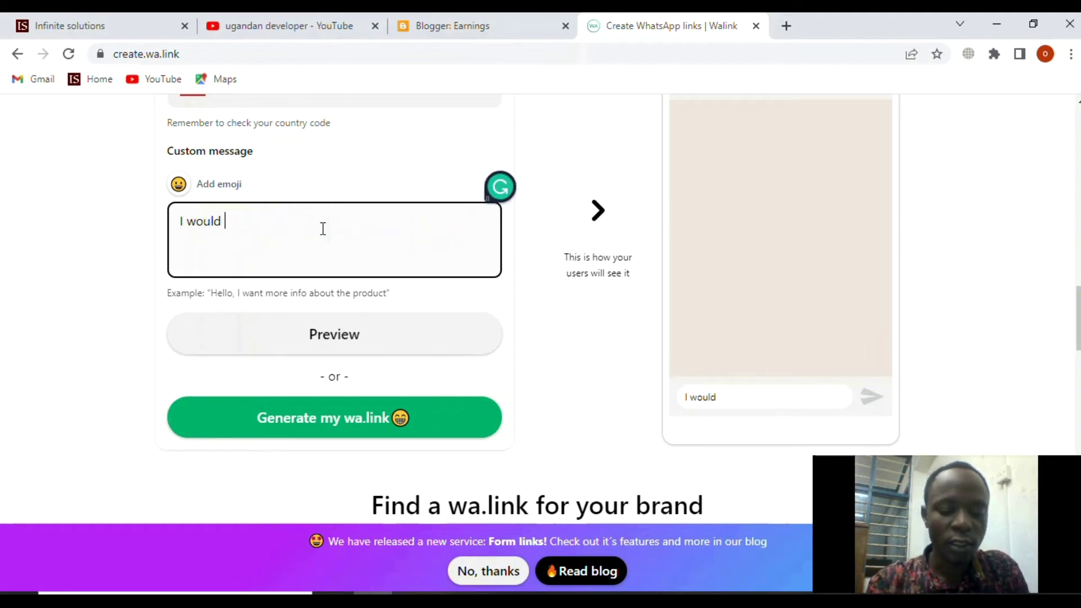
{"action": "type", "text": "like t"}
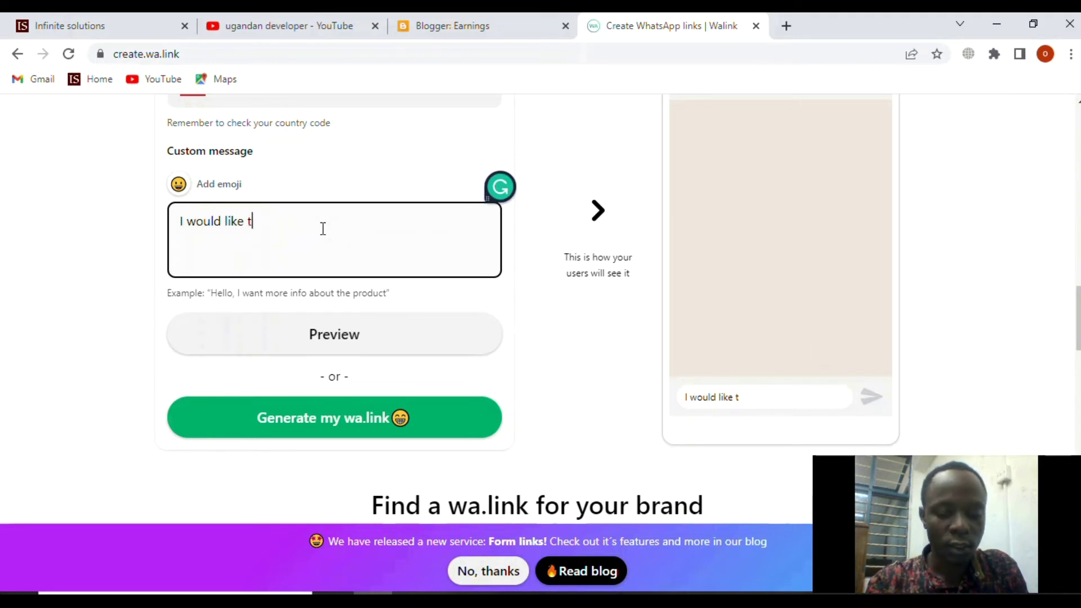
{"action": "type", "text": "o book "}
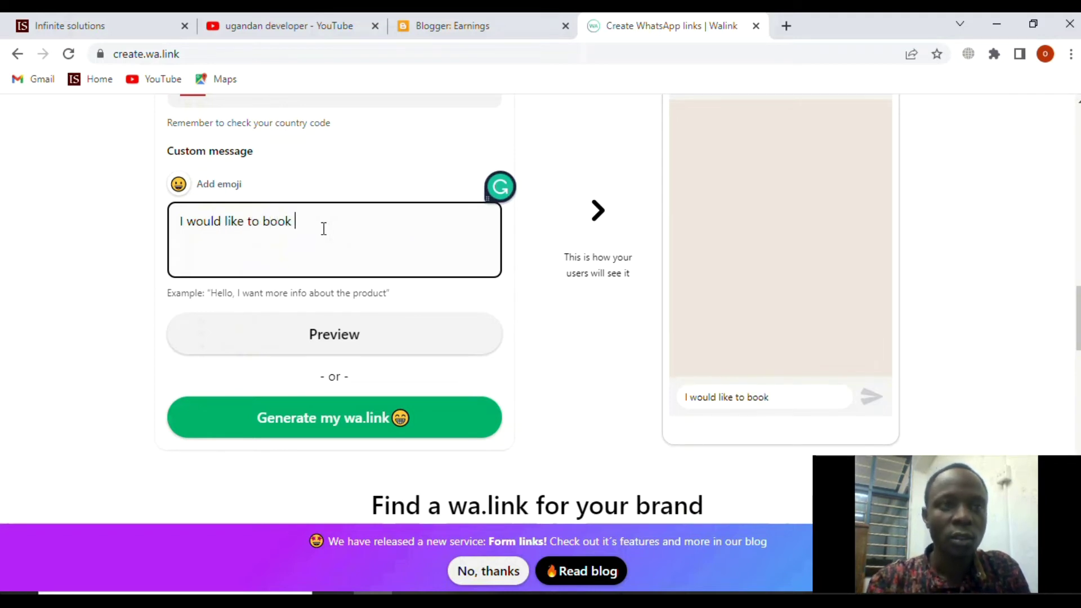
{"action": "type", "text": "a call"}
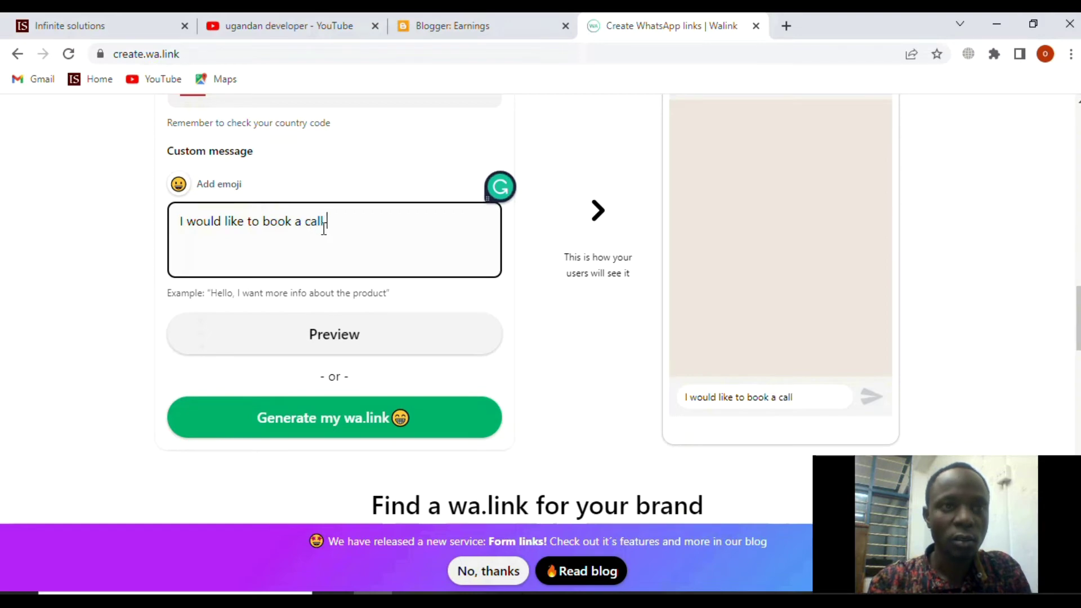
{"action": "type", "text": " in reg"}
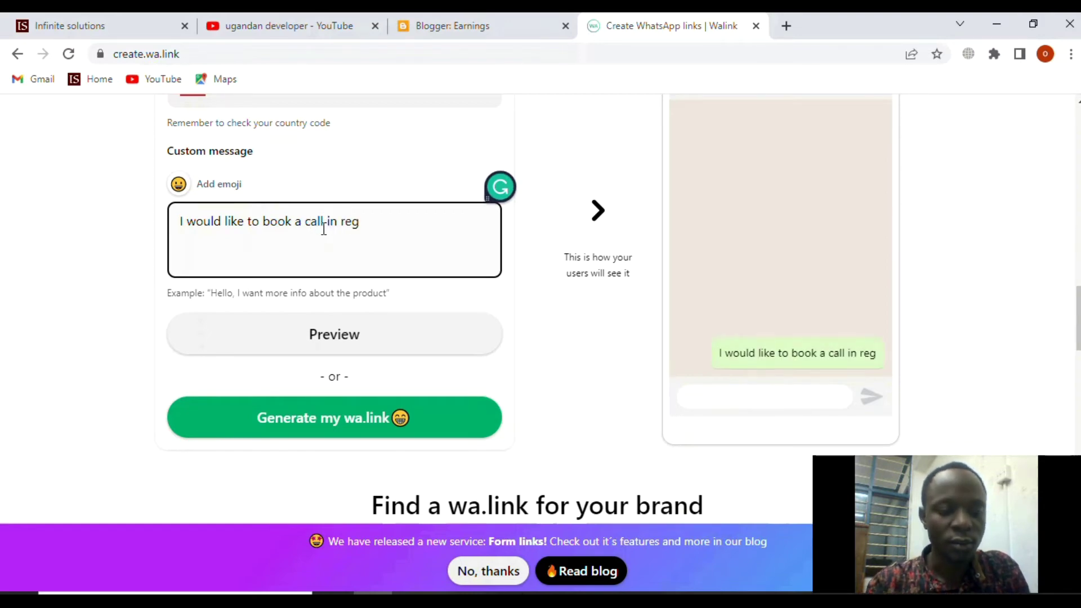
{"action": "type", "text": "ard to "}
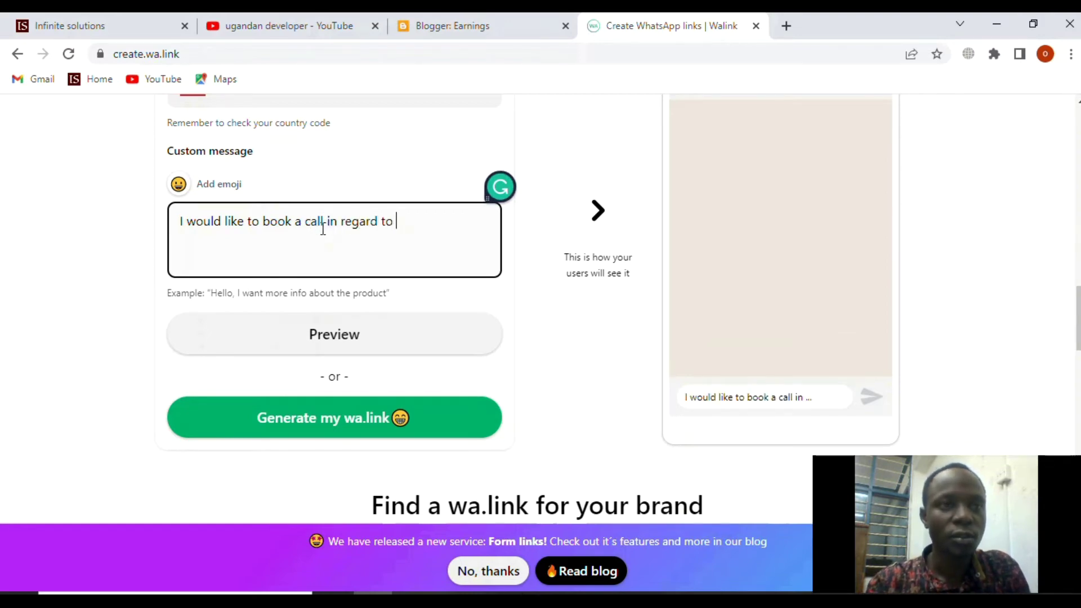
{"action": "type", "text": "my online"}
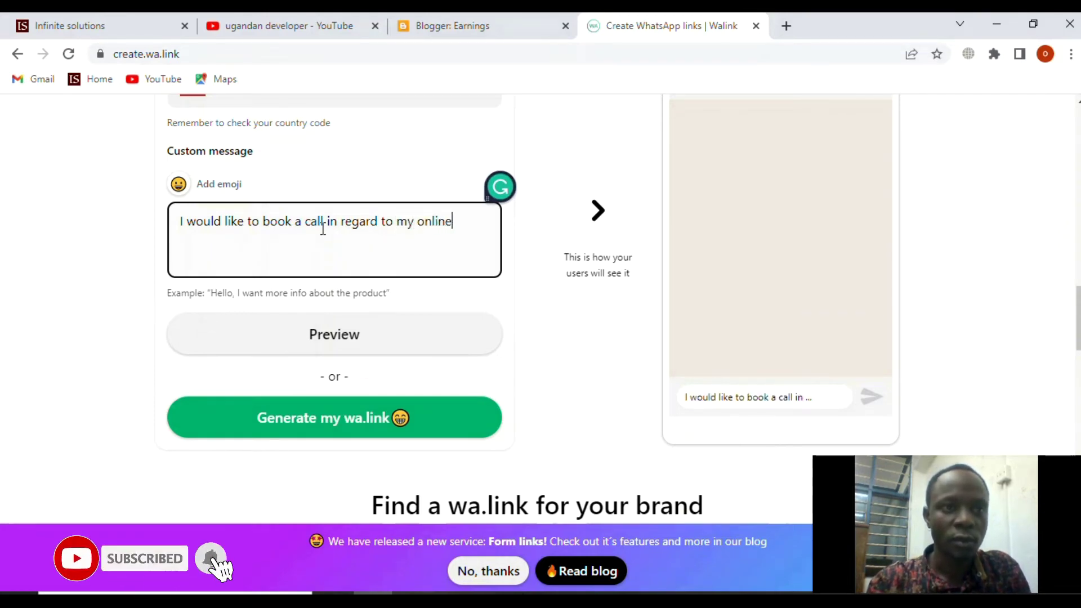
{"action": "type", "text": " business"}
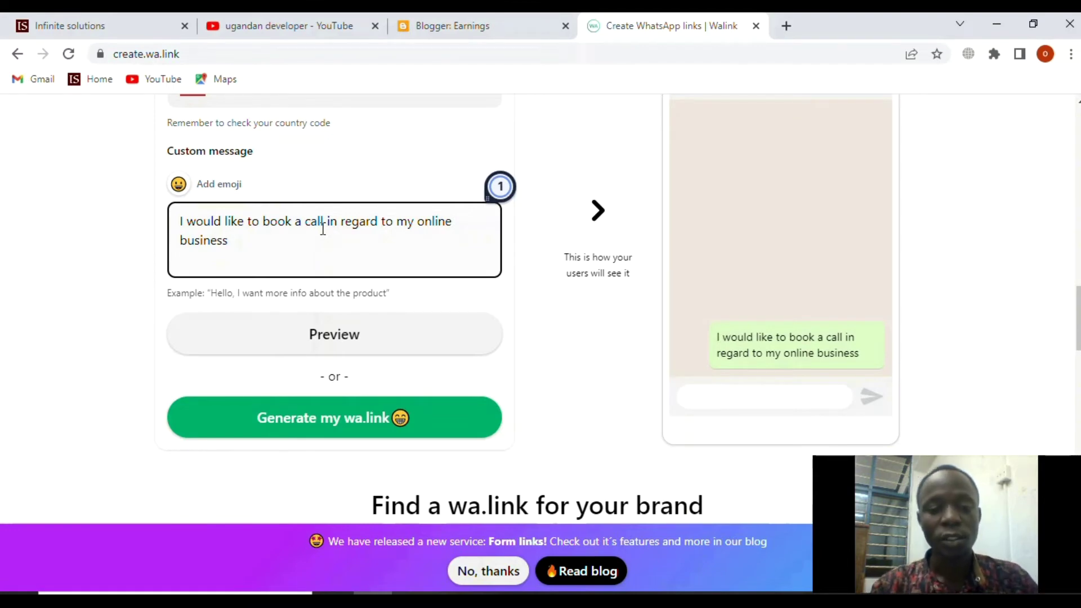
Step: Generate the link to open the WhatsApp chat page, then return to the Create WhatsApp links tab
{"action": "scroll", "coordinate": [332, 236], "scroll_direction": "up", "scroll_amount": 6}
{"action": "scroll", "coordinate": [357, 248], "scroll_direction": "down", "scroll_amount": 12}
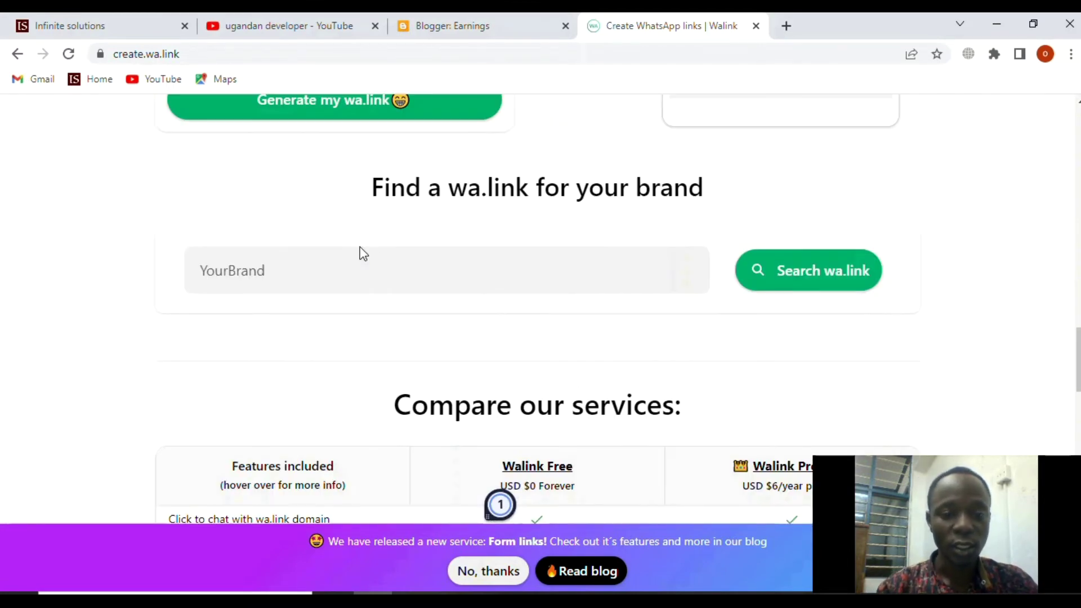
{"action": "scroll", "coordinate": [368, 251], "scroll_direction": "up", "scroll_amount": 2}
{"action": "scroll", "coordinate": [372, 247], "scroll_direction": "up", "scroll_amount": 1}
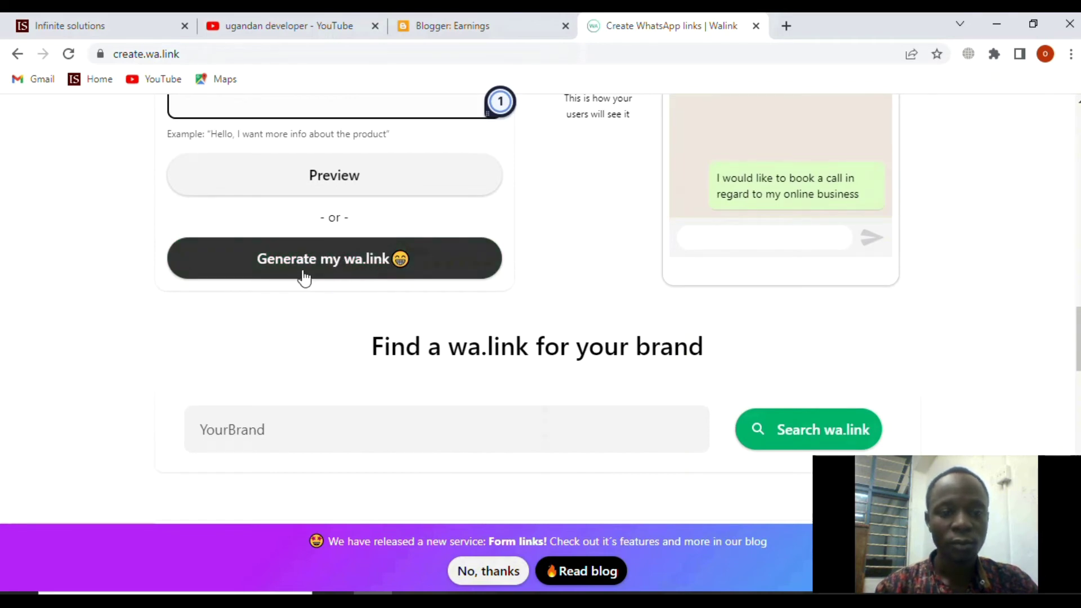
{"action": "left_click", "coordinate": [363, 261]}
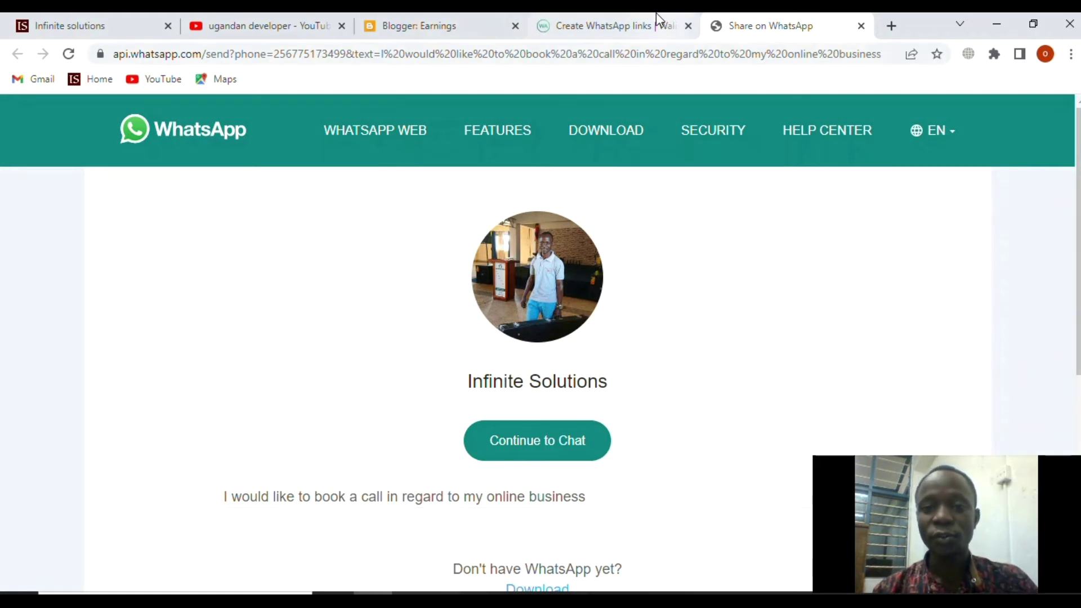
{"action": "left_click", "coordinate": [640, 27]}
{"action": "scroll", "coordinate": [425, 265], "scroll_direction": "down", "scroll_amount": 2}
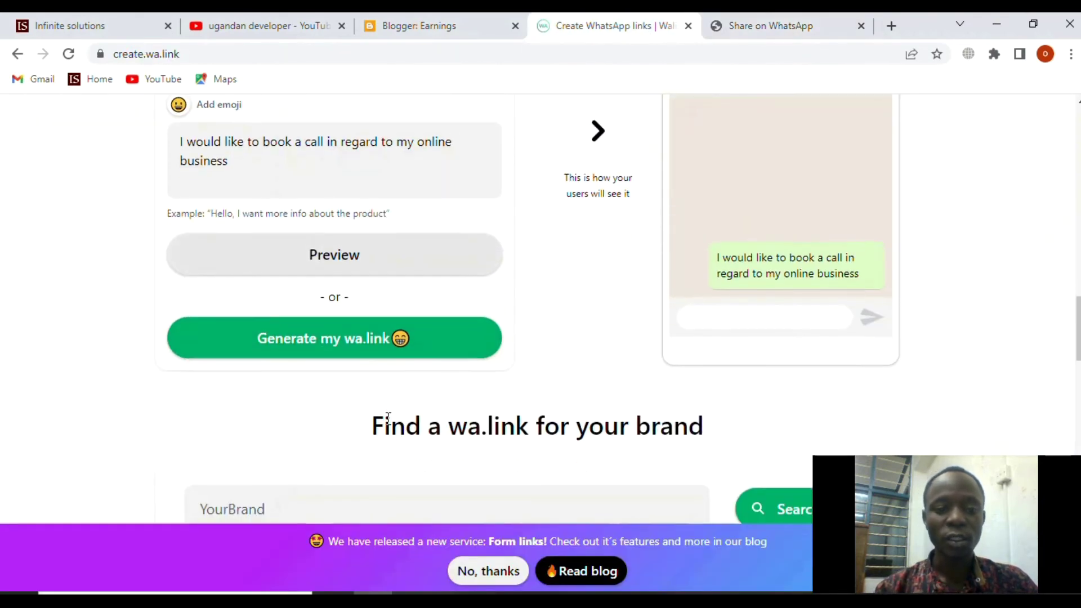
Step: Generate the short link wa.link/0xuua5 and its QR code
{"action": "left_click", "coordinate": [349, 352]}
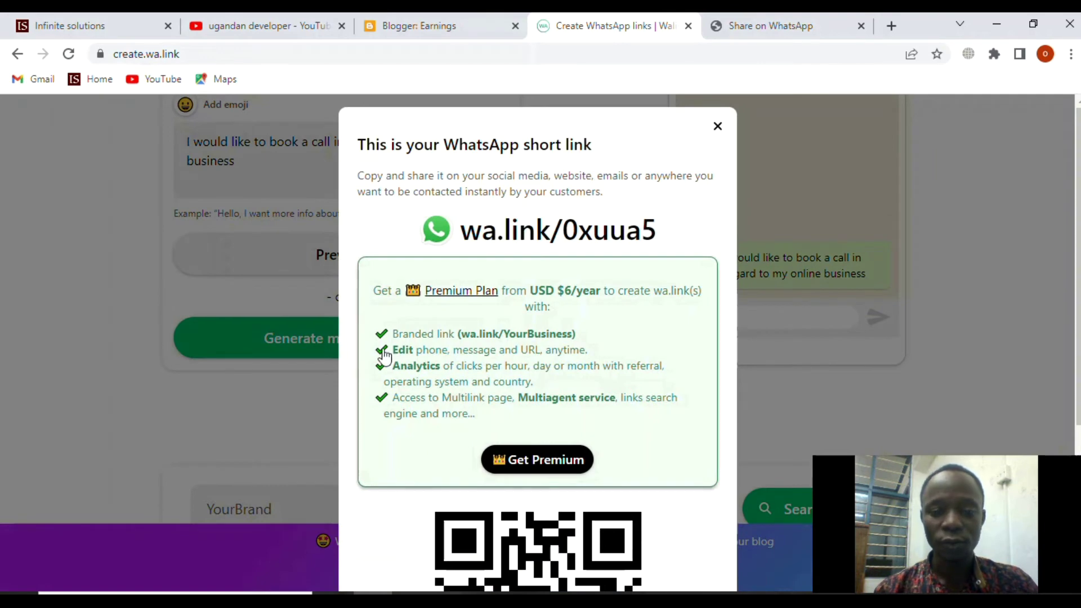
{"action": "scroll", "coordinate": [444, 322], "scroll_direction": "down", "scroll_amount": 4}
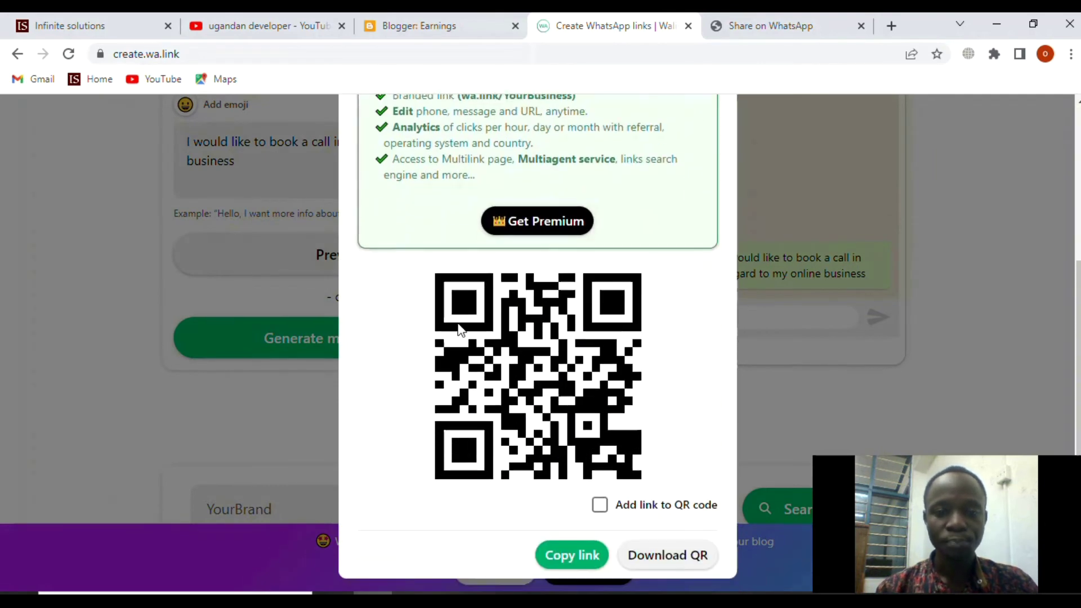
{"action": "scroll", "coordinate": [495, 344], "scroll_direction": "up", "scroll_amount": 4}
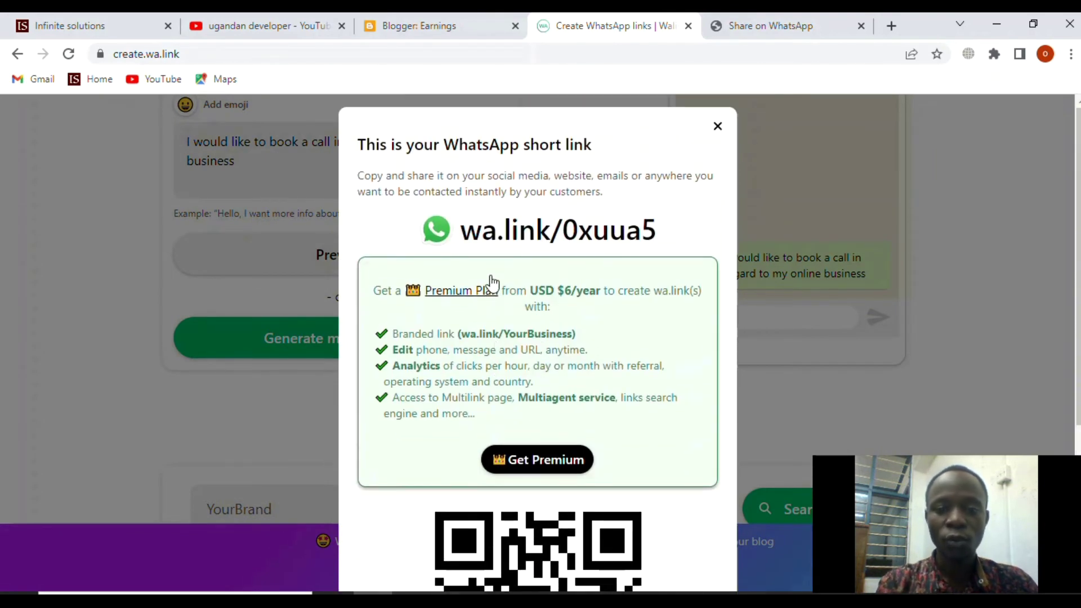
{"action": "scroll", "coordinate": [475, 324], "scroll_direction": "down", "scroll_amount": 4}
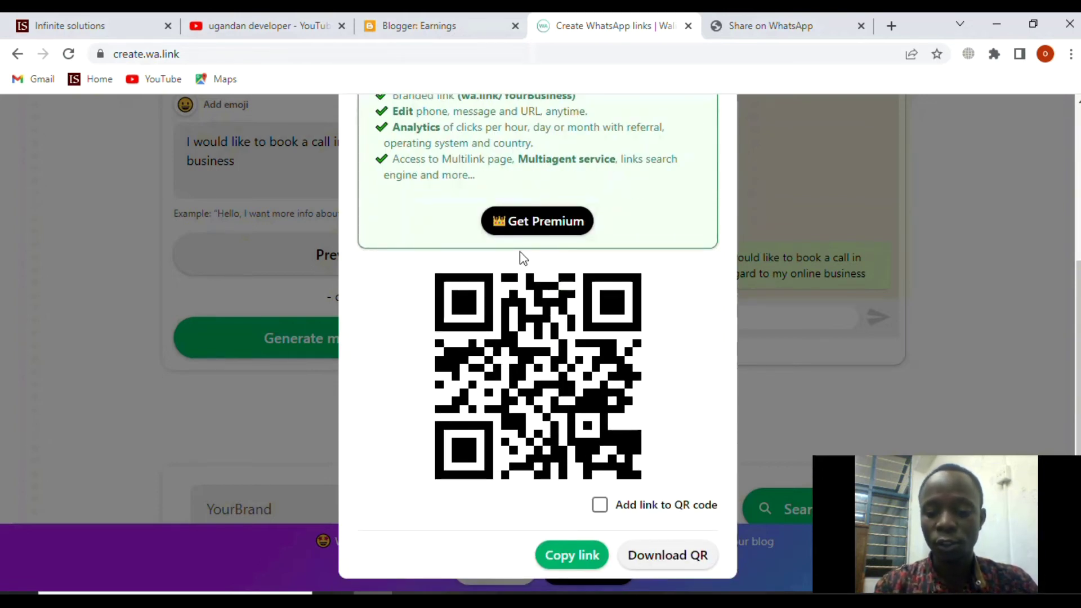
{"action": "scroll", "coordinate": [522, 258], "scroll_direction": "up", "scroll_amount": 4}
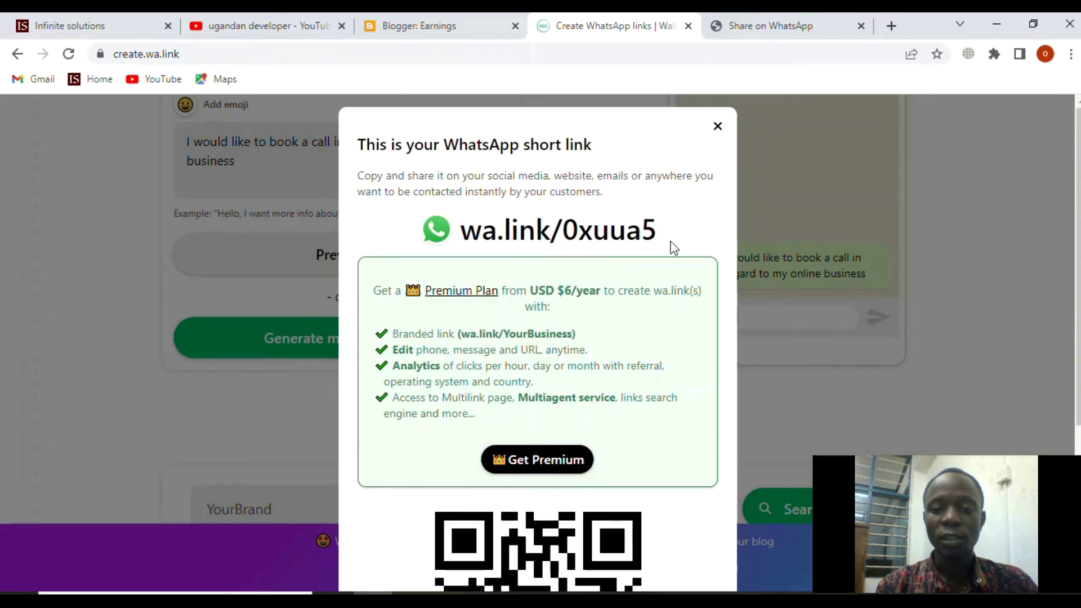
Step: Copy wa.link/0xuua5 via the right-click menu and Copy link, then close the result window
{"action": "left_click_drag", "start_coordinate": [670, 248], "coordinate": [470, 245]}
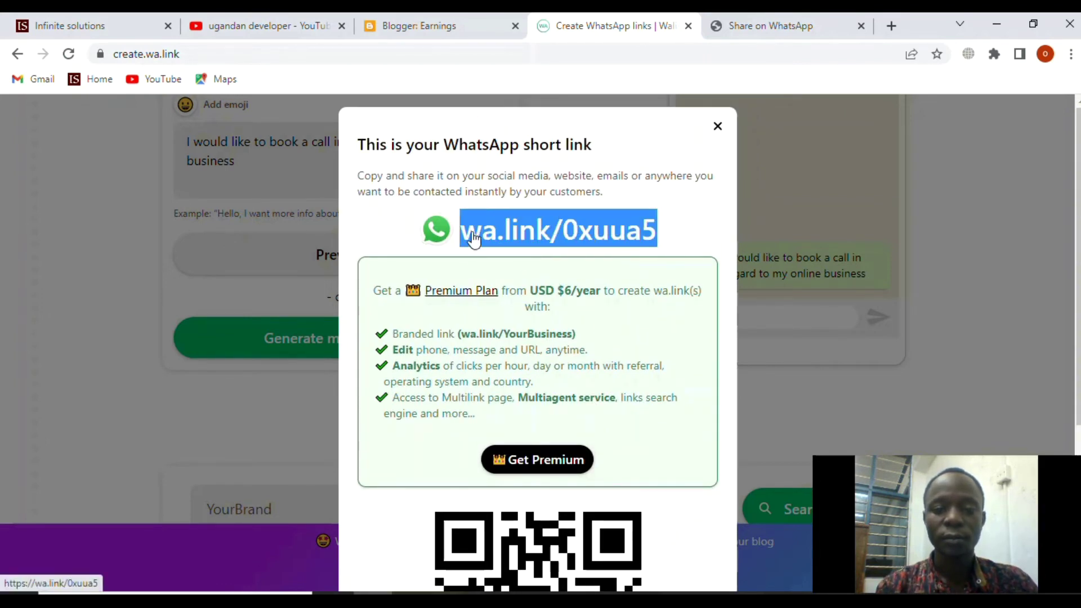
{"action": "right_click", "coordinate": [471, 232]}
{"action": "left_click", "coordinate": [515, 356]}
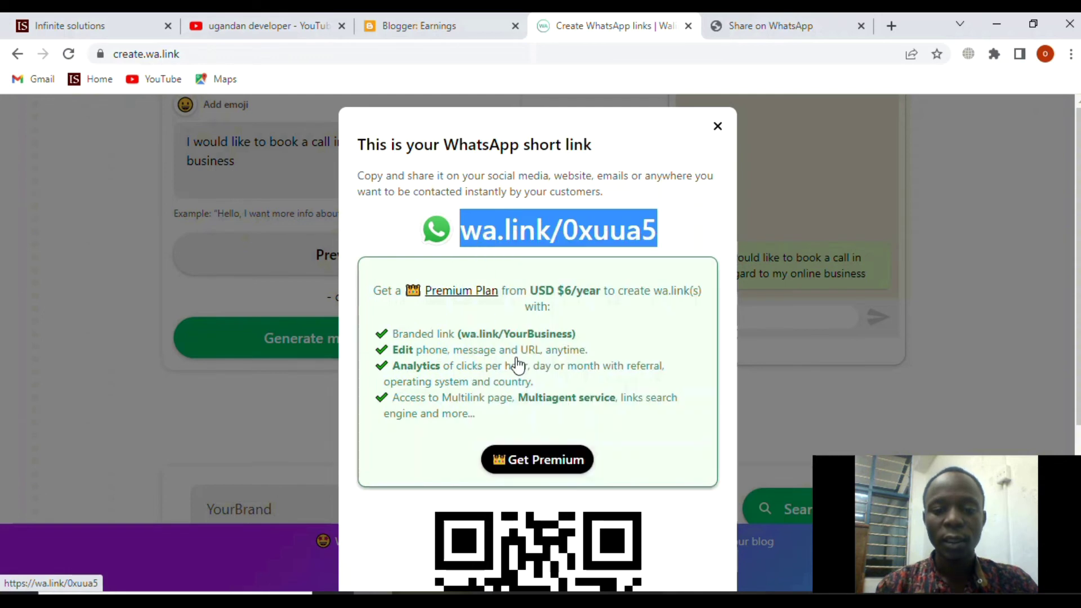
{"action": "scroll", "coordinate": [563, 360], "scroll_direction": "down", "scroll_amount": 4}
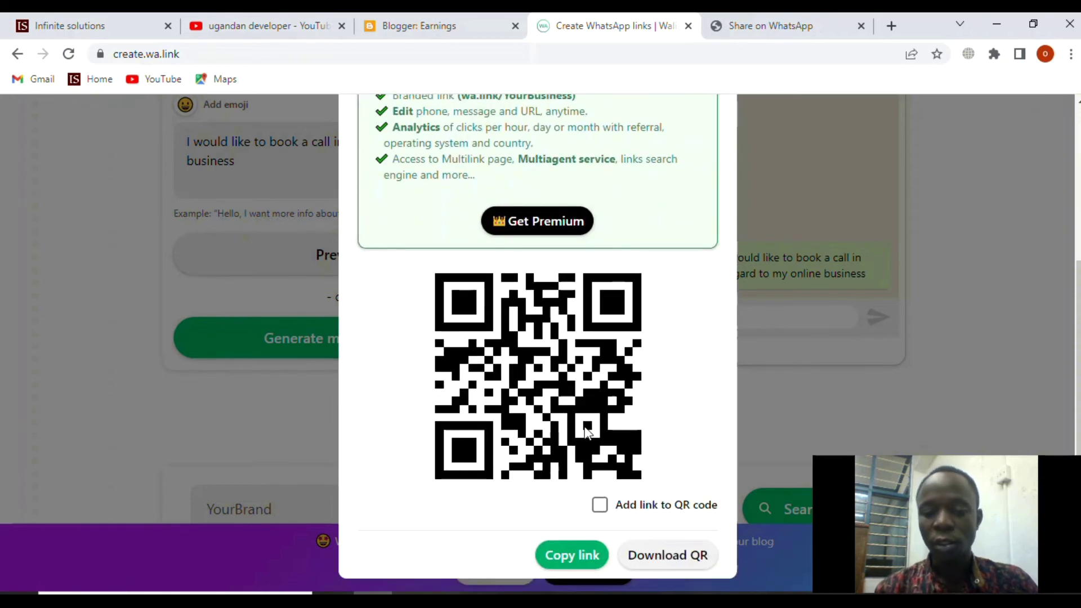
{"action": "left_click", "coordinate": [572, 560]}
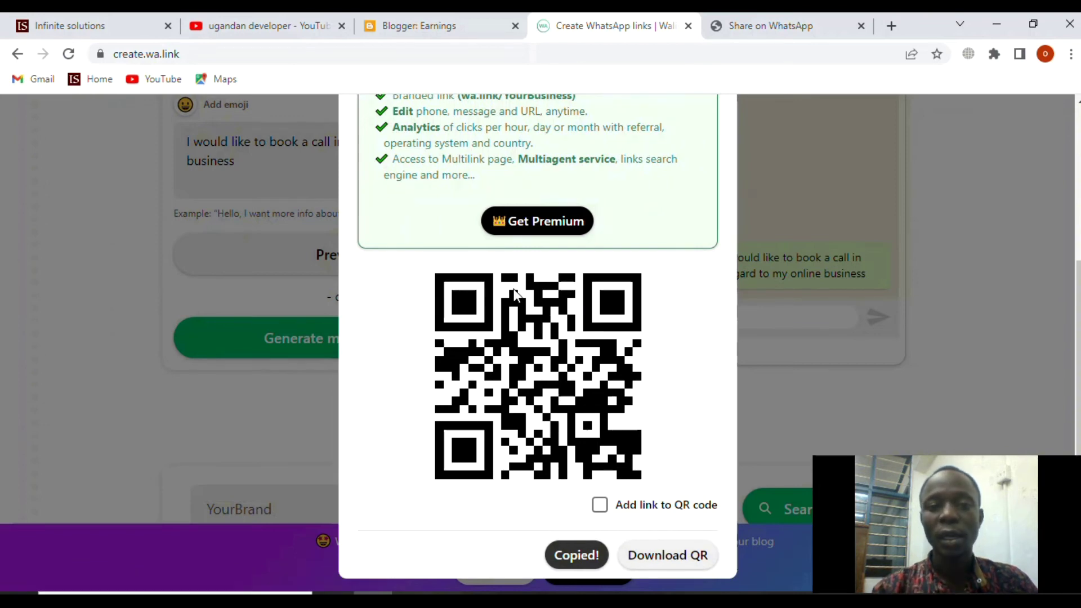
{"action": "scroll", "coordinate": [425, 276], "scroll_direction": "up", "scroll_amount": 4}
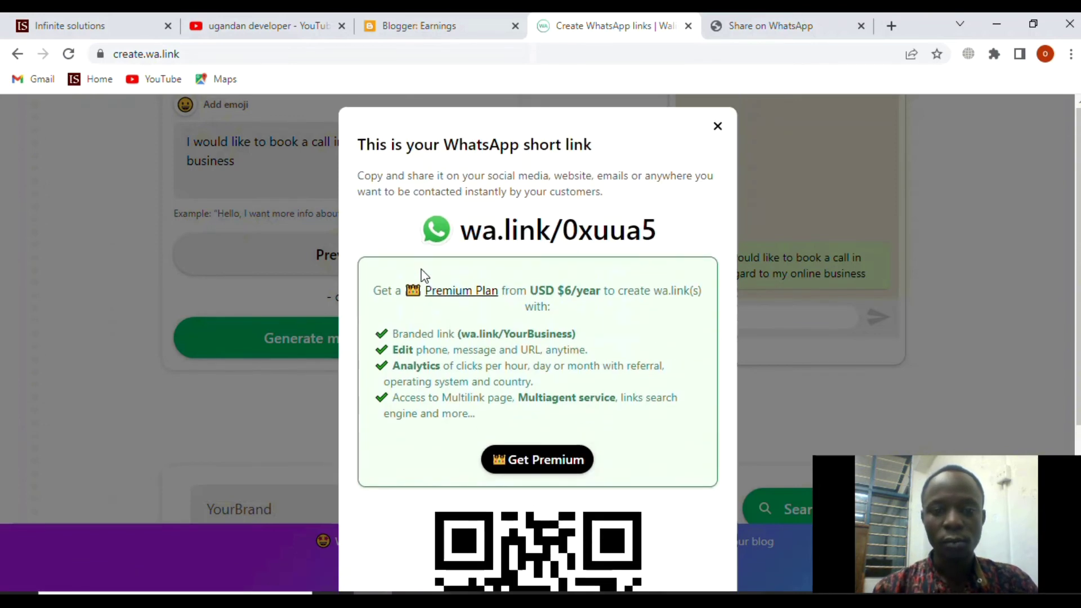
{"action": "left_click", "coordinate": [717, 126]}
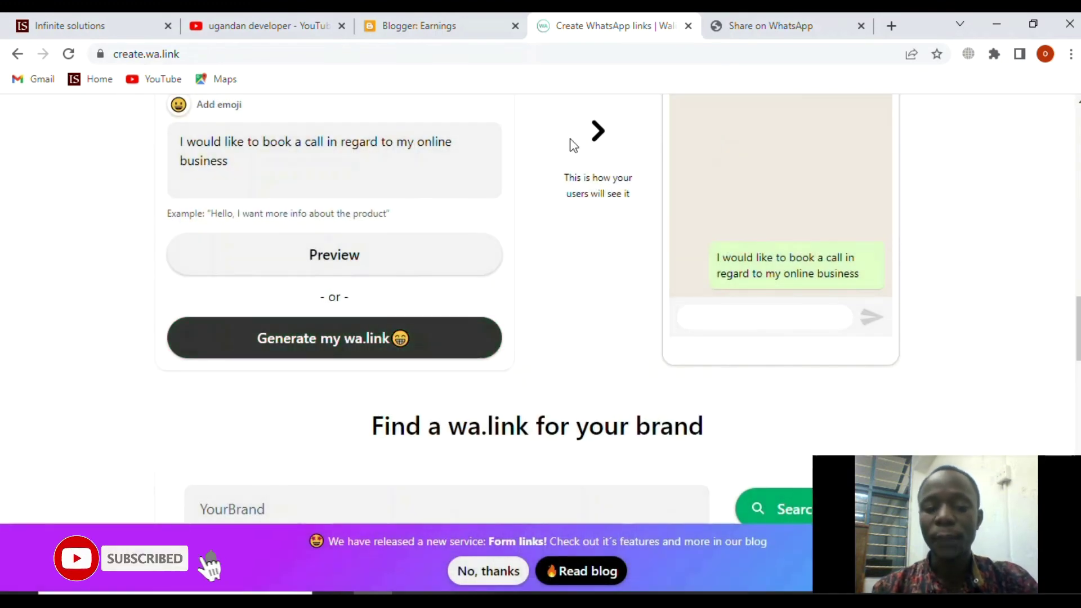
Step: Check the WhatsApp chat tab, return to Walink, and open a fresh blank tab
{"action": "left_click", "coordinate": [599, 55]}
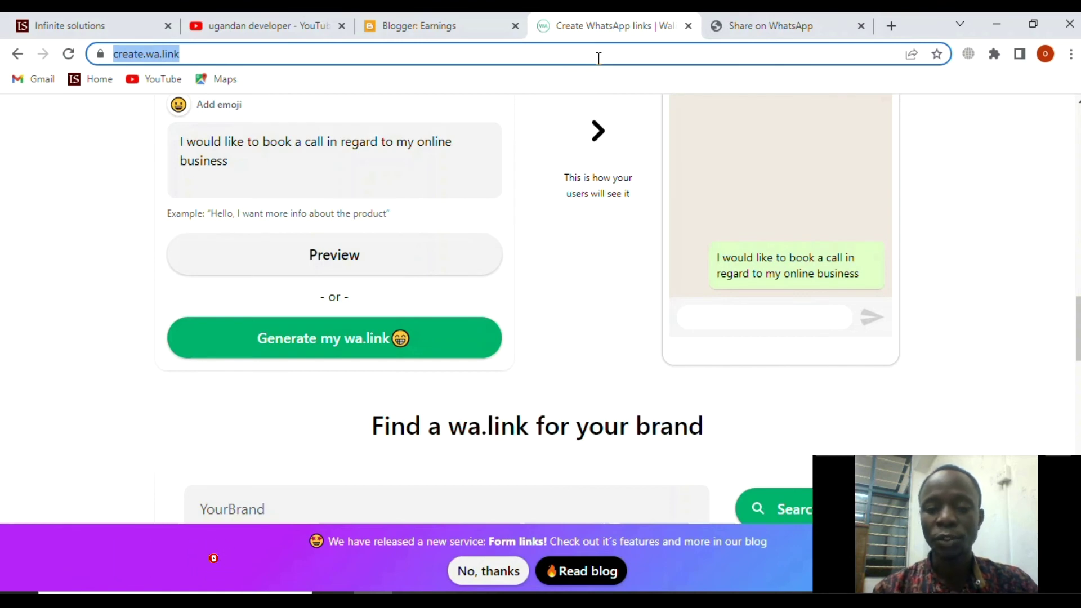
{"action": "left_click", "coordinate": [740, 28]}
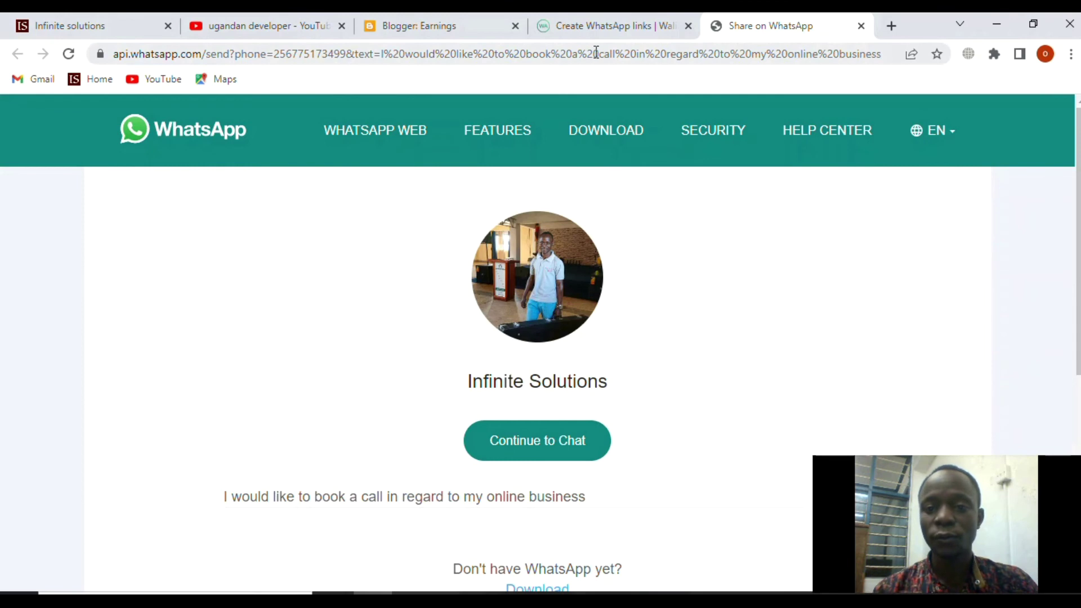
{"action": "left_click", "coordinate": [611, 31]}
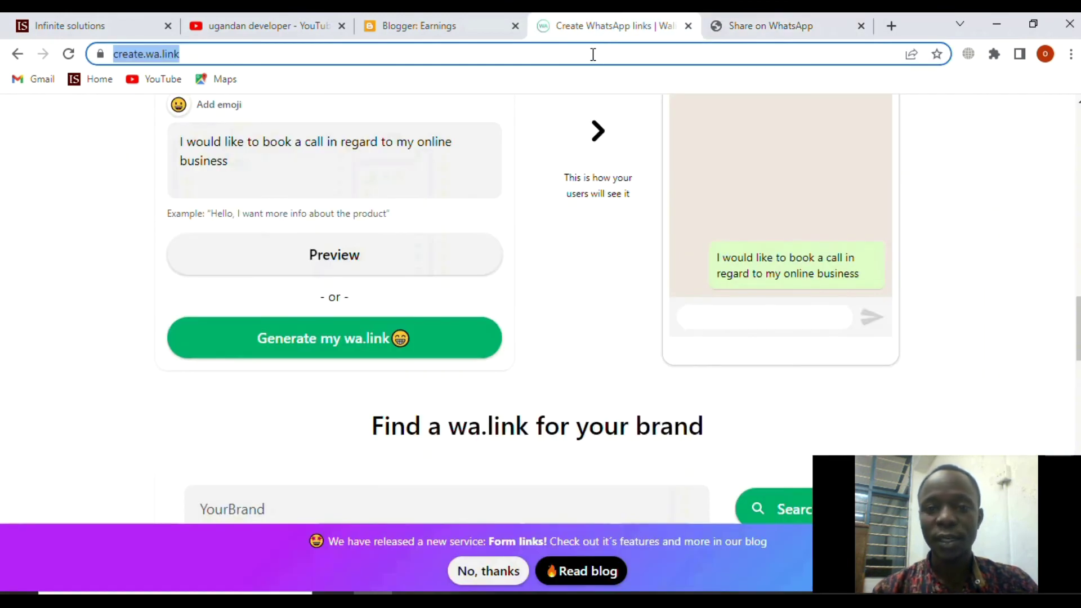
{"action": "left_click", "coordinate": [891, 24]}
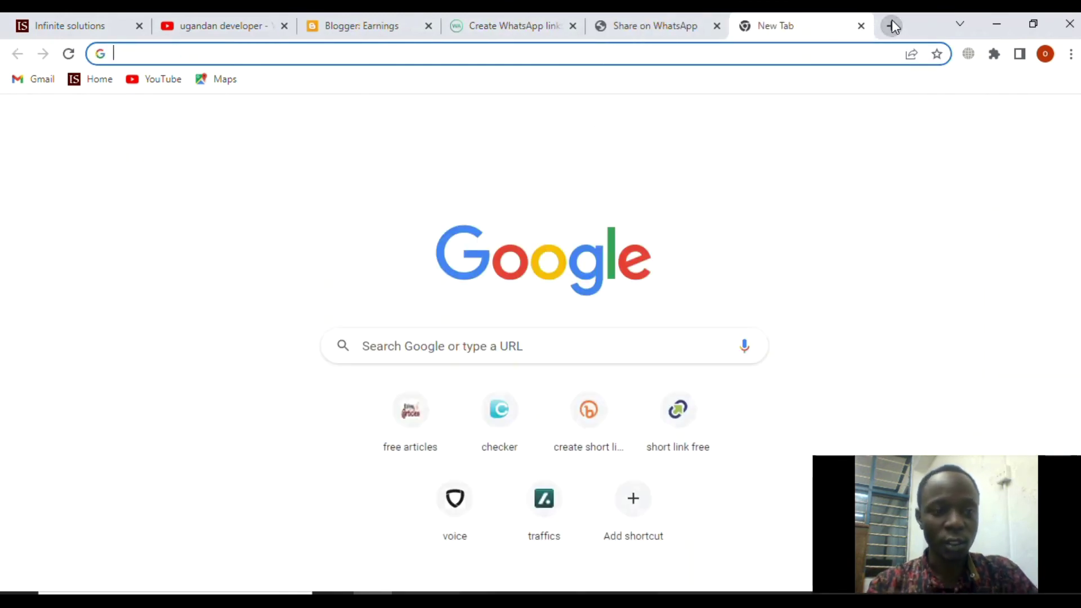
Step: Load ospwebhosting.com from the address bar suggestion and scroll its homepage
{"action": "type", "text": "os"}
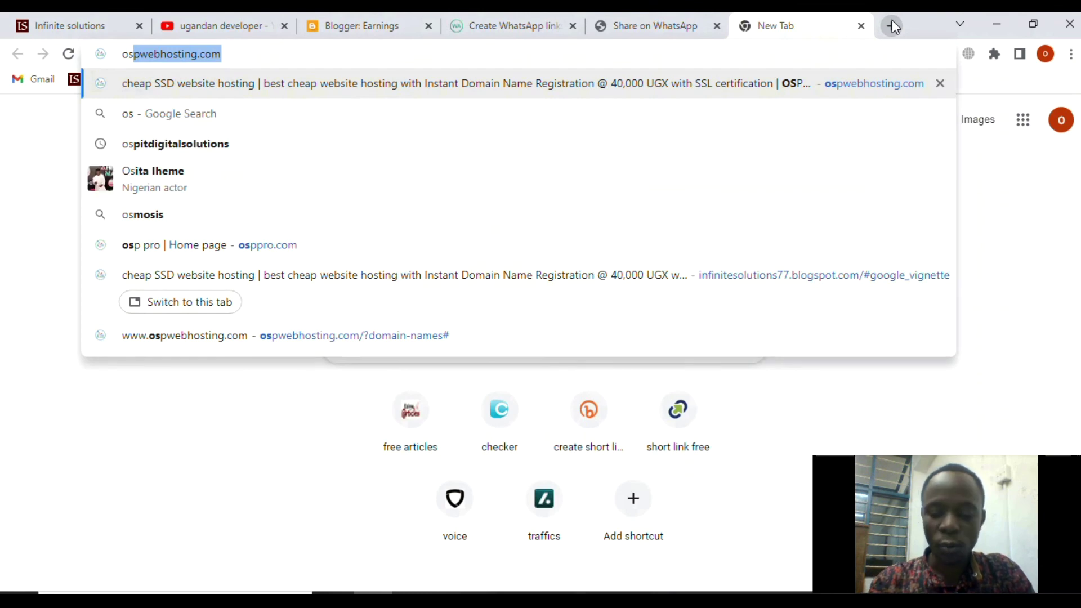
{"action": "key", "text": "Right"}
{"action": "key", "text": "Return"}
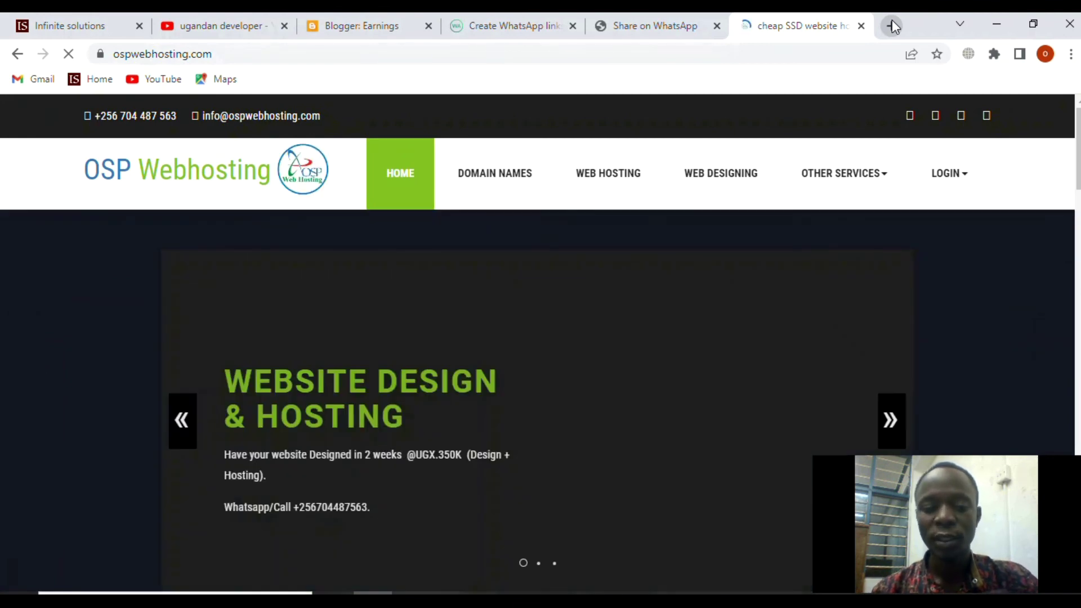
{"action": "scroll", "coordinate": [705, 332], "scroll_direction": "down", "scroll_amount": 3}
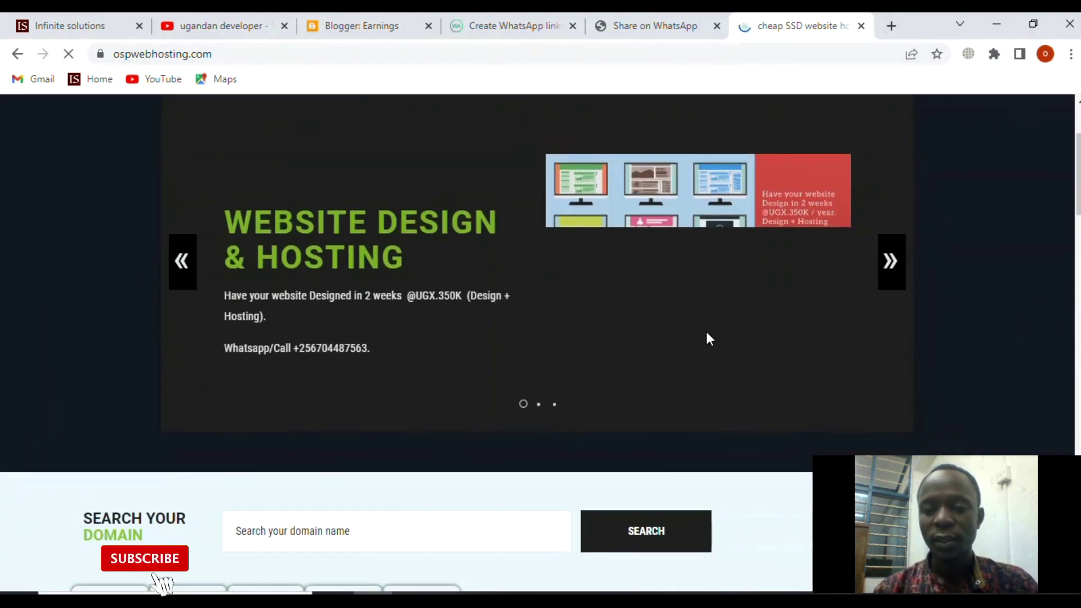